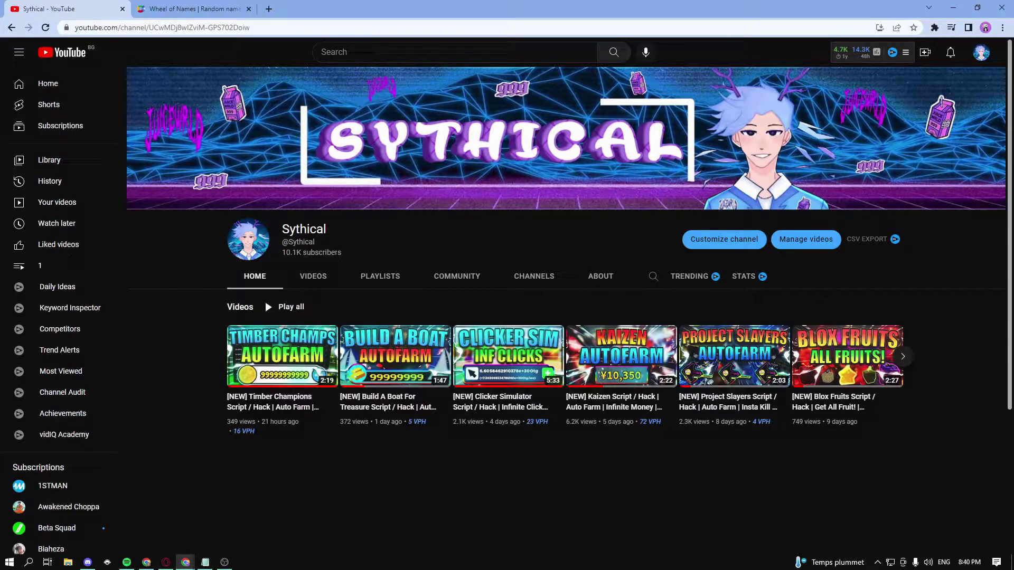
Switch from the YouTube channel page to the two-entry Wheel of Names tab
key("ctrl+Tab")
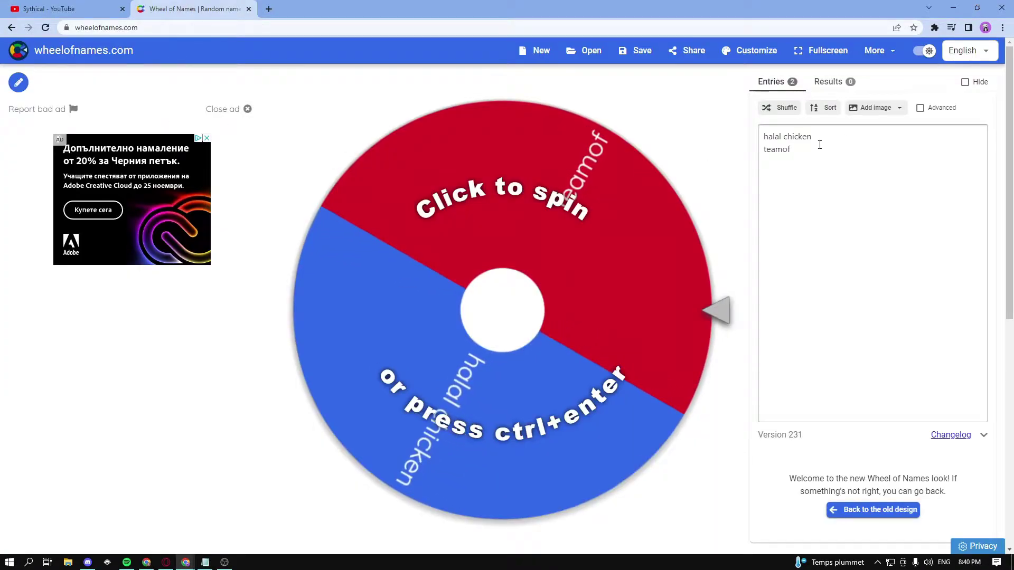
left_click(824, 160)
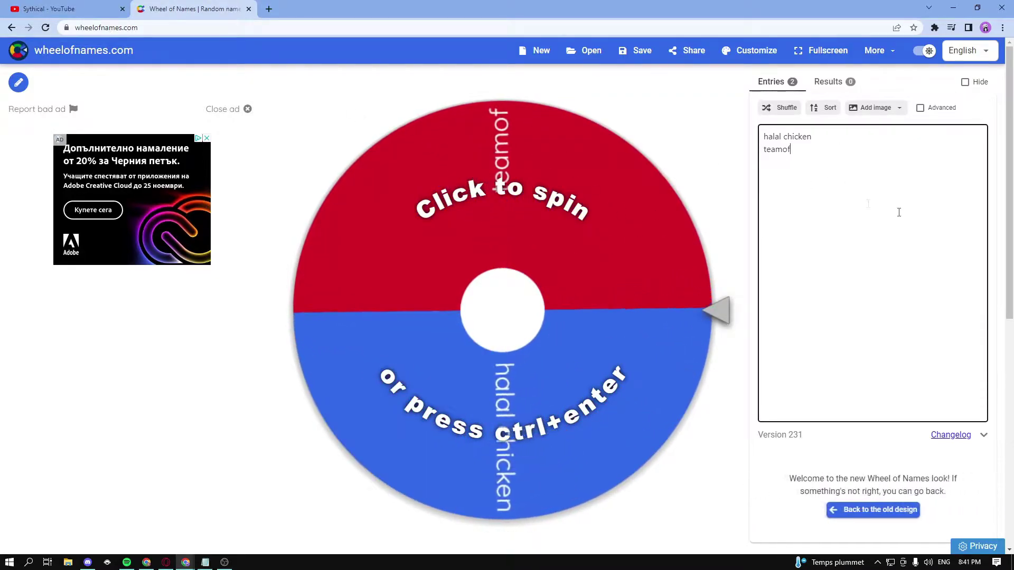
Spin the halal chicken and teamof wheel to draw a winner
left_click(567, 234)
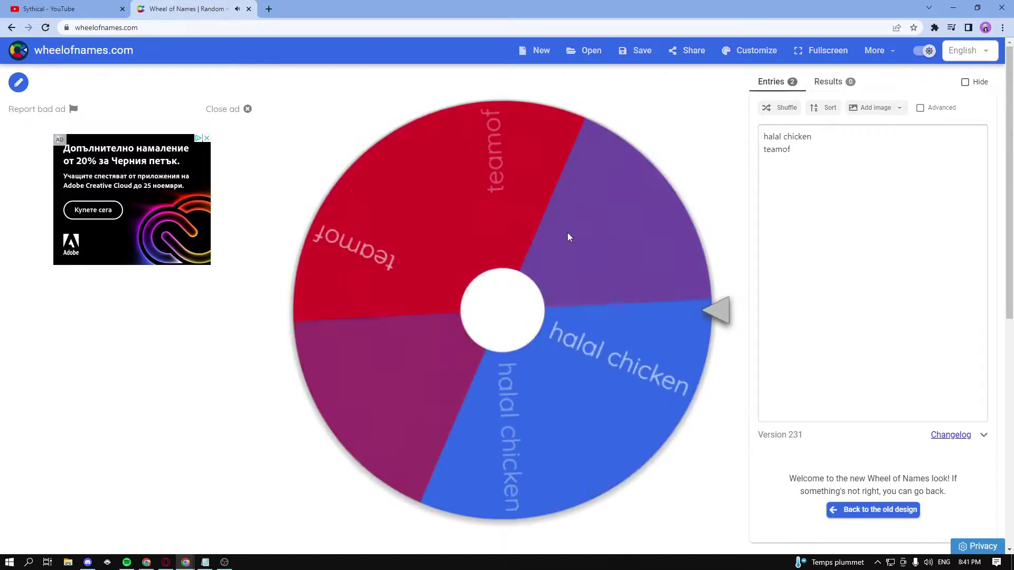